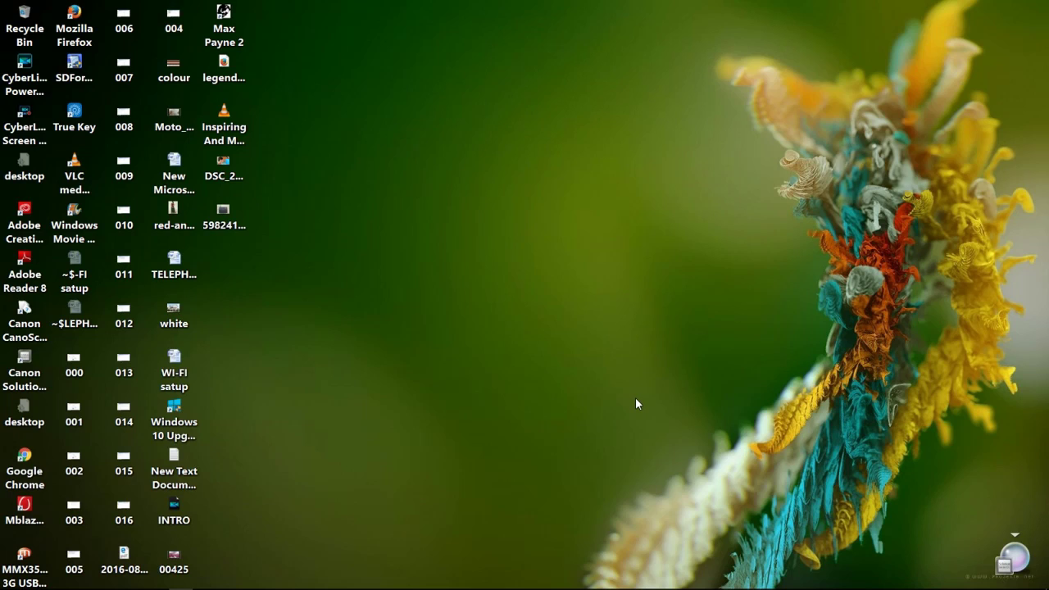
Refresh the desktop, view the ZTE router picture, and close Photos
right_click(562, 353)
click(590, 399)
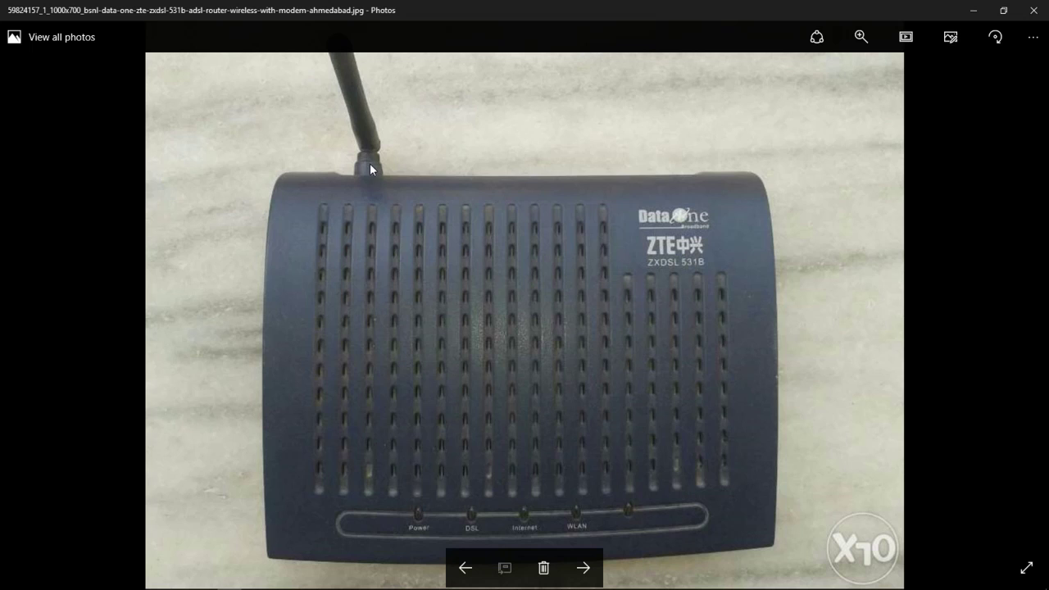
click(1034, 13)
Refresh the desktop again and launch Firefox from the taskbar
right_click(873, 63)
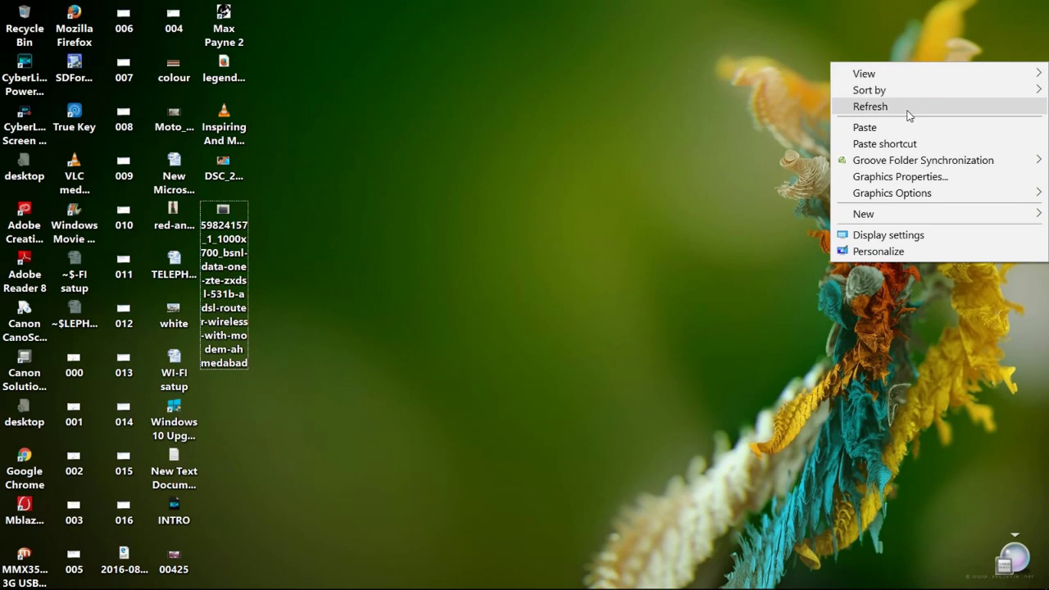
click(904, 107)
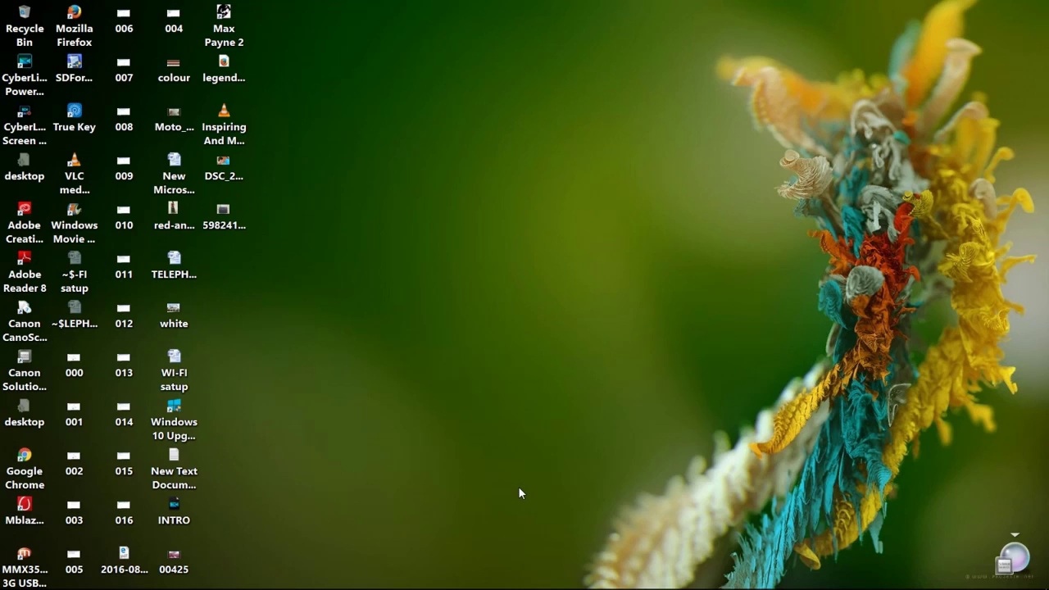
mouse_move(294, 587)
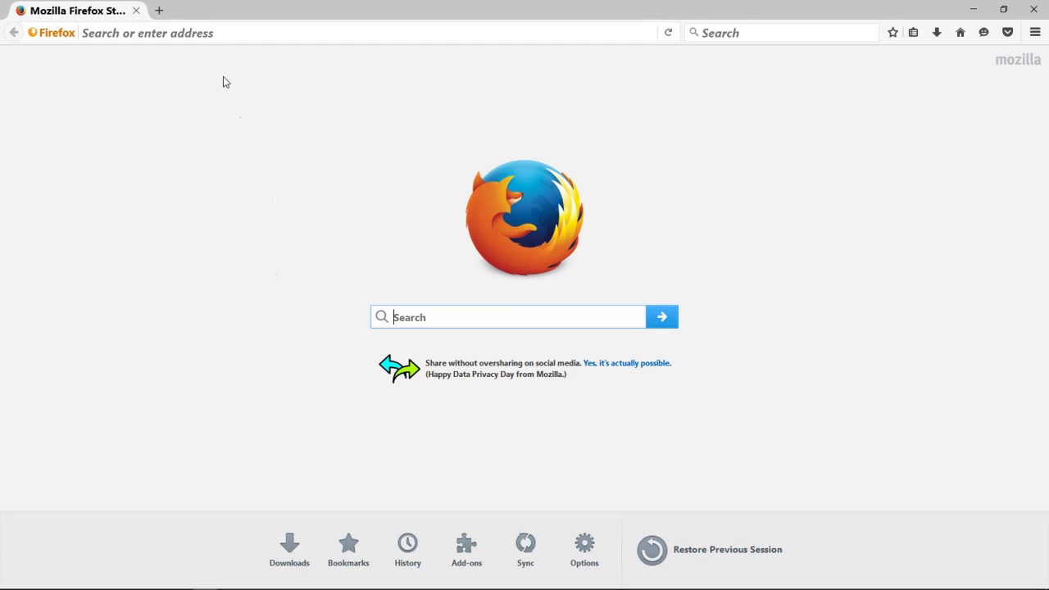
click(192, 35)
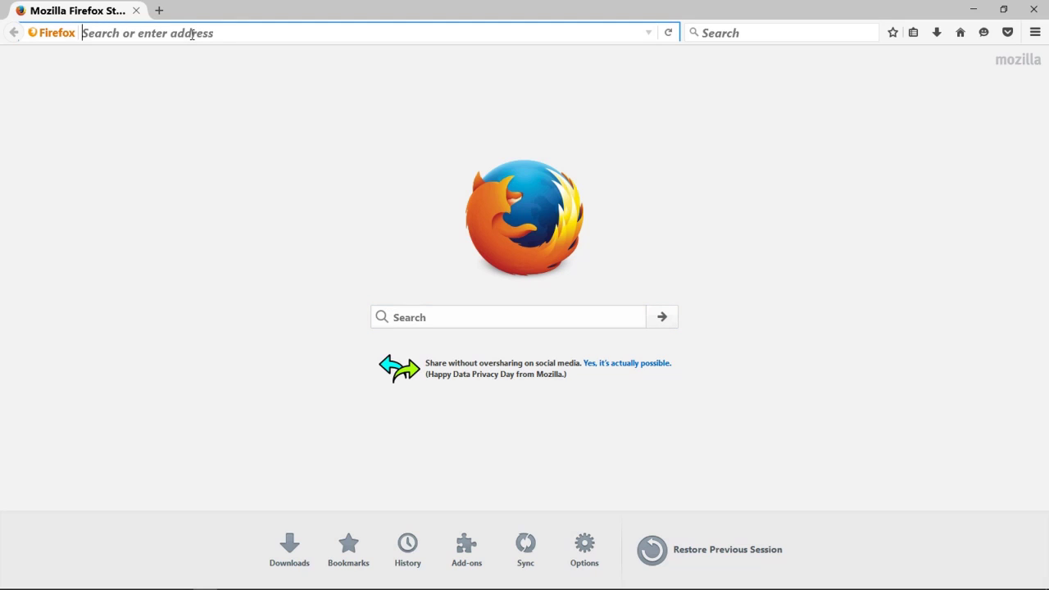
Load the router's admin address 192.168.1.1 in Firefox
text(192)
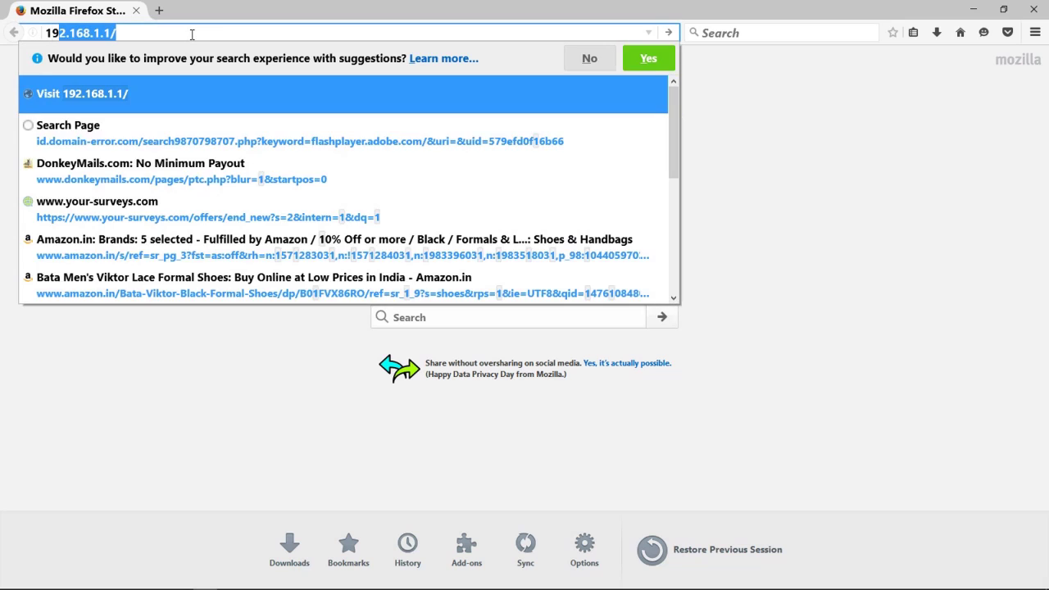
text(.)
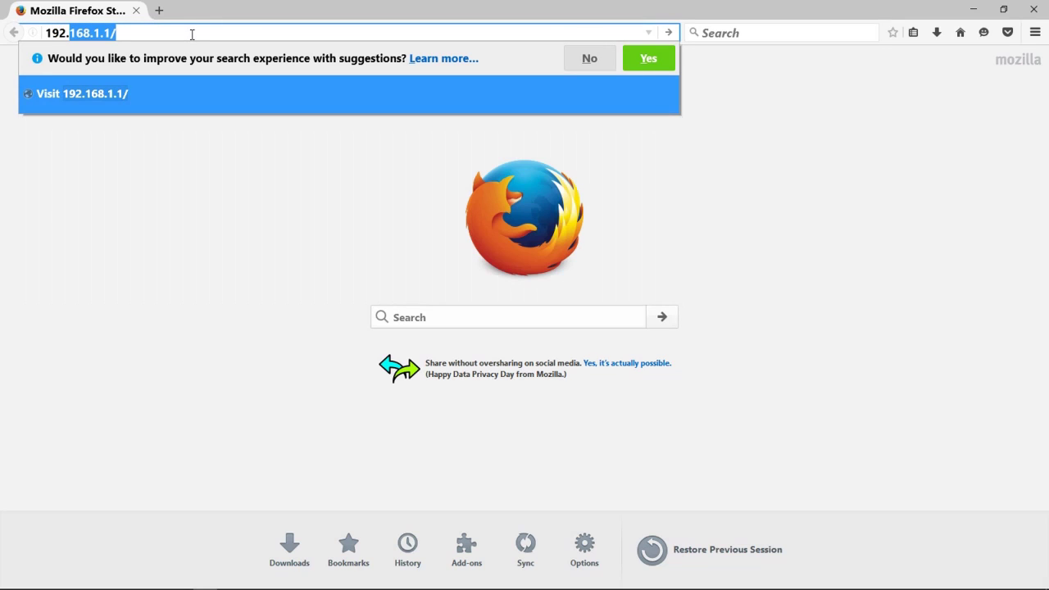
text(168.1.)
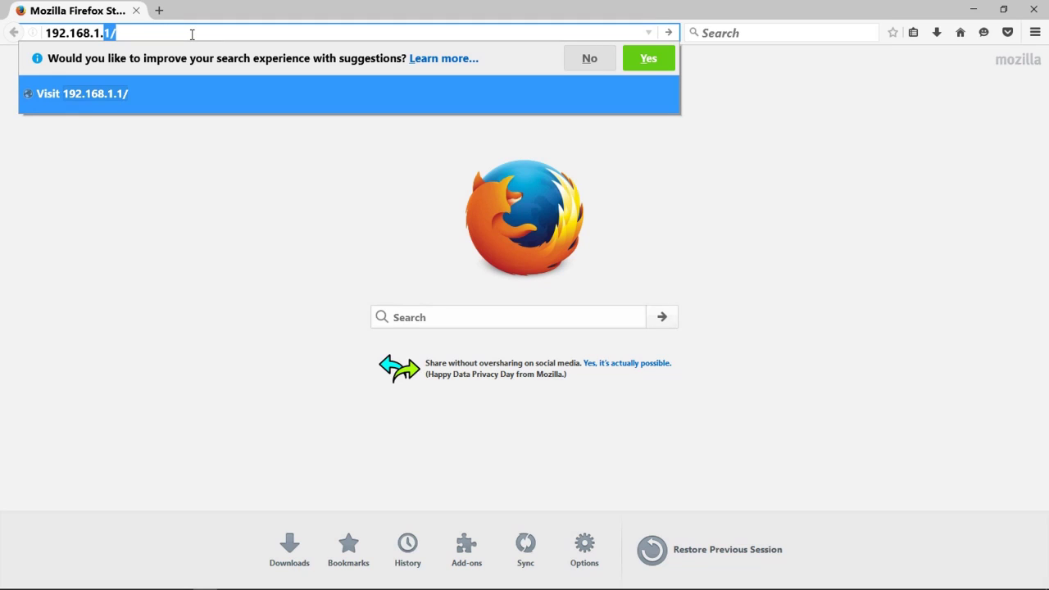
text(1)
key(Return)
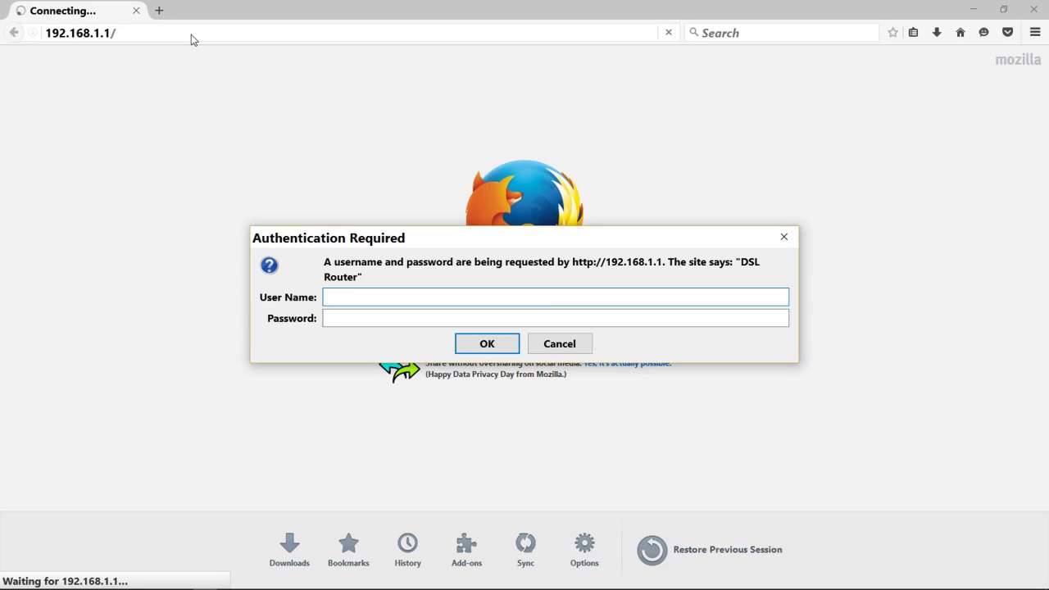
Sign in to the router with the admin user name and its password
text(admin)
key(Tab)
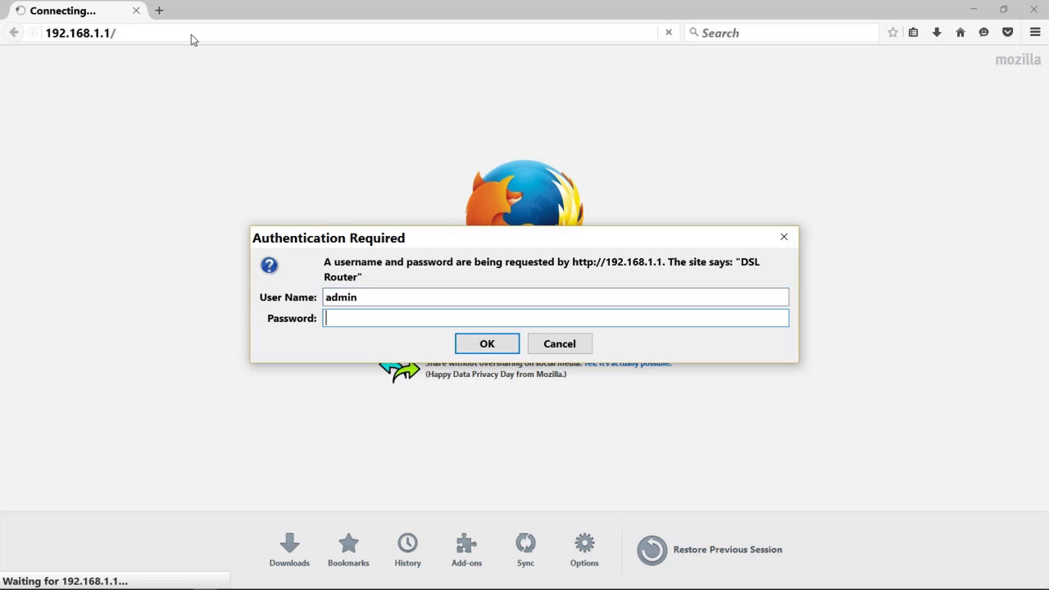
text(admin)
click(474, 345)
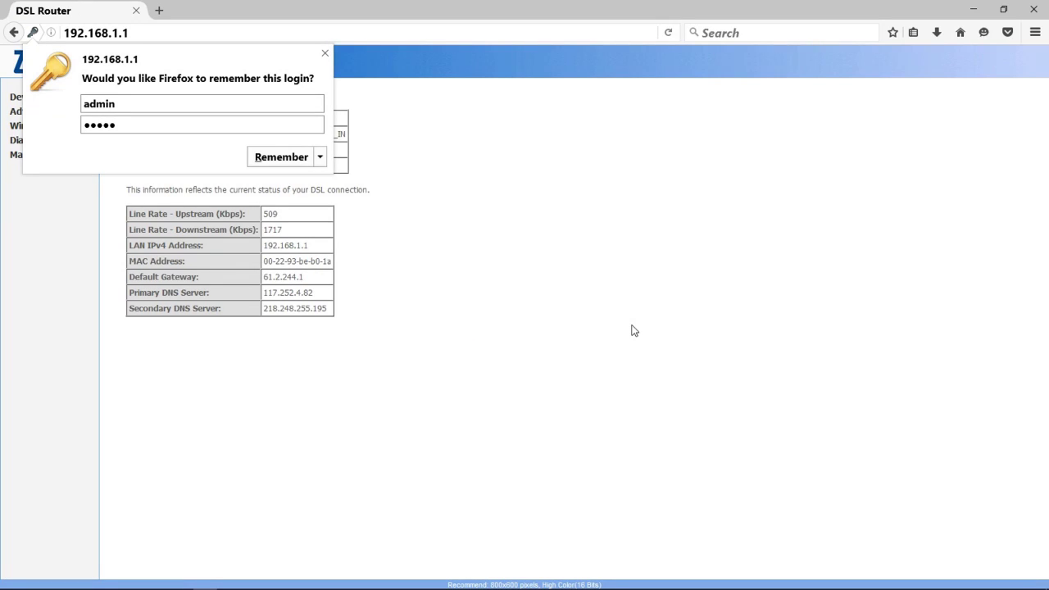
Dismiss Firefox's remember-login offer and go to Advanced Setup's WAN connection list
click(325, 54)
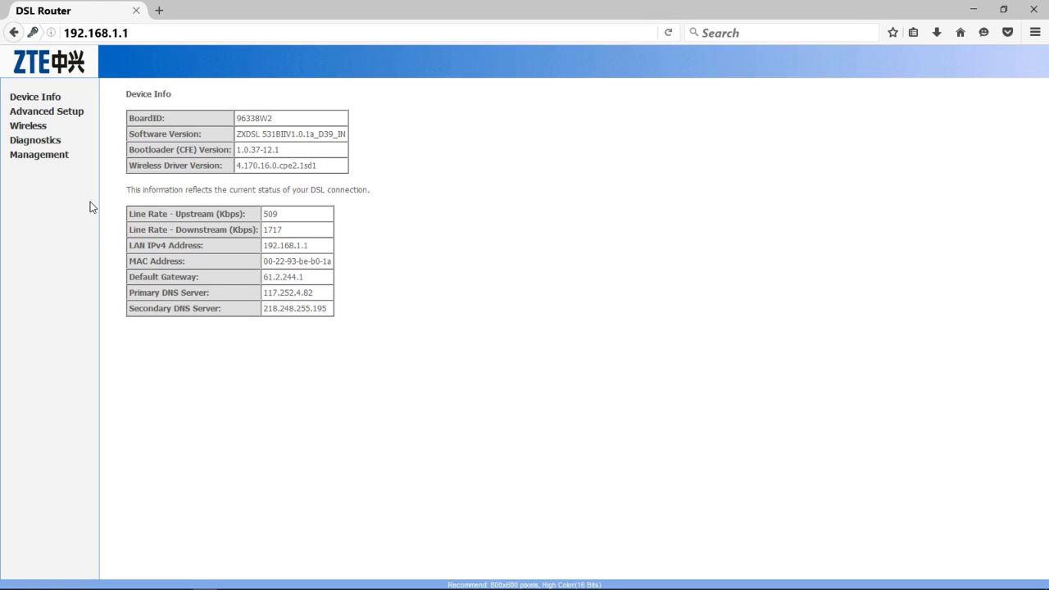
click(56, 114)
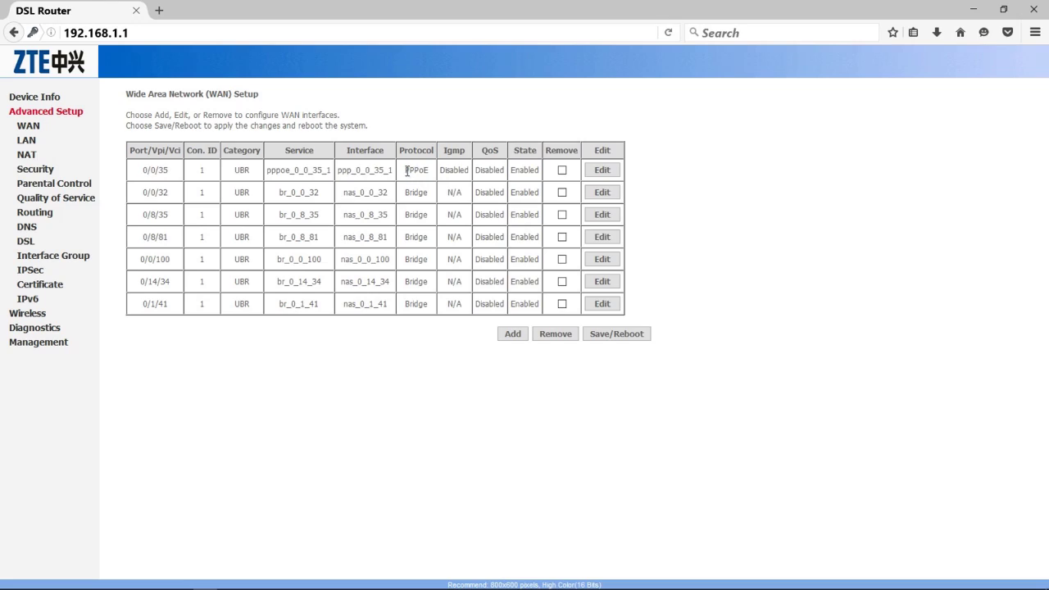
Edit the 0/0/35 PPPoE connection and verify VPI 0 and VCI 35
drag(405, 170, 429, 176)
click(609, 171)
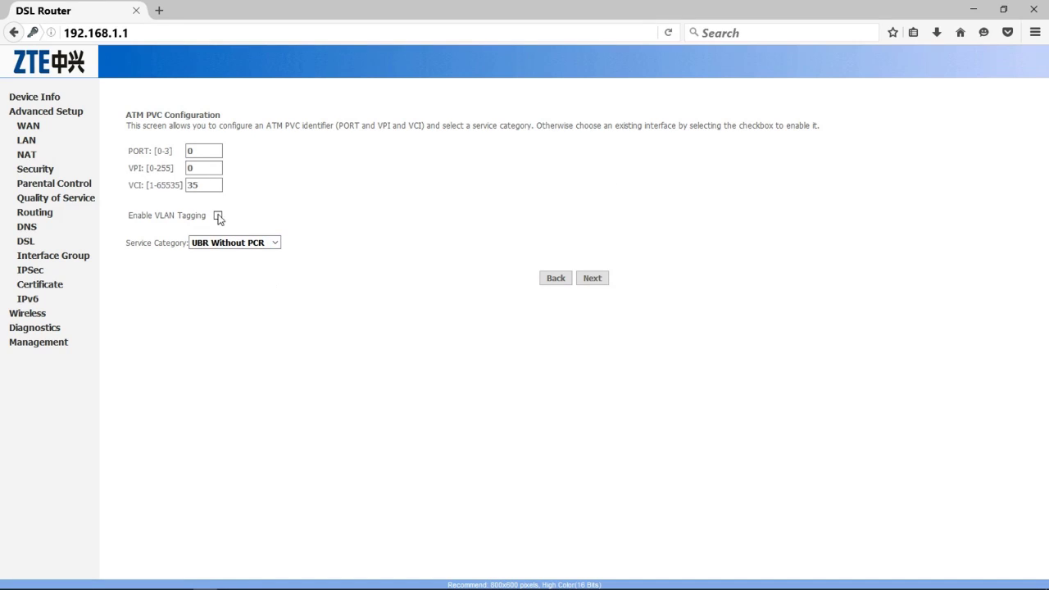
click(200, 170)
click(202, 185)
click(205, 169)
Advance past the ATM PVC page and the PPPoE connection type page
click(592, 278)
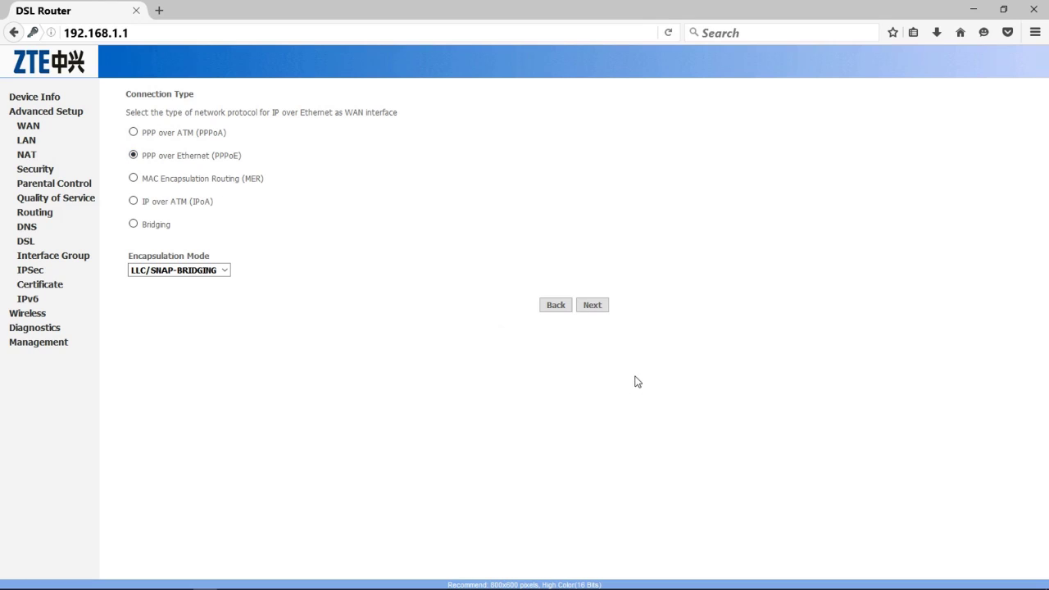
click(591, 308)
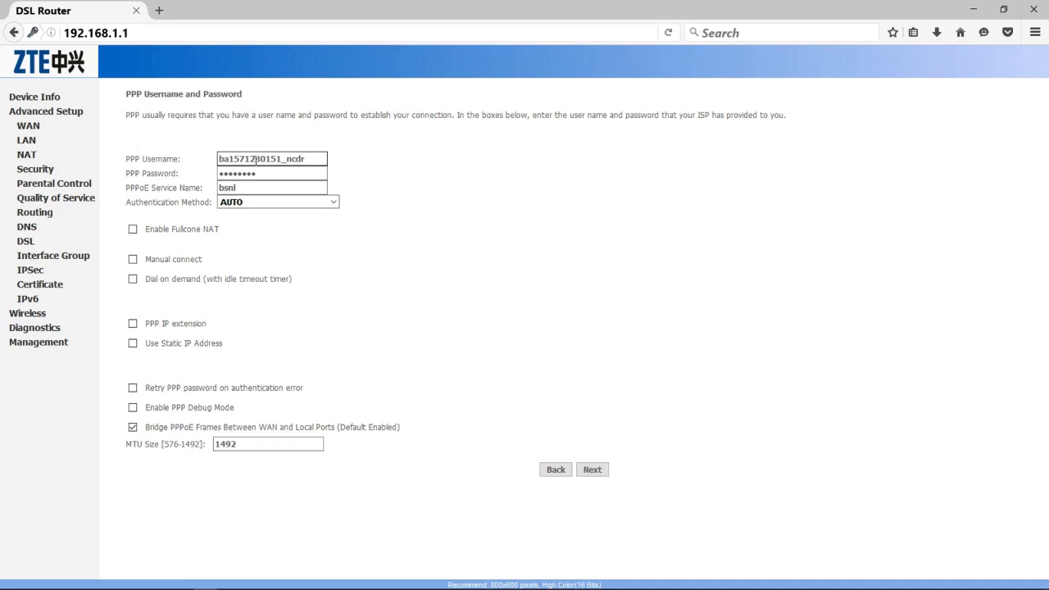
Verify the PPP username, password and service name bsnl, keep AUTO authentication, and continue
drag(305, 159, 218, 159)
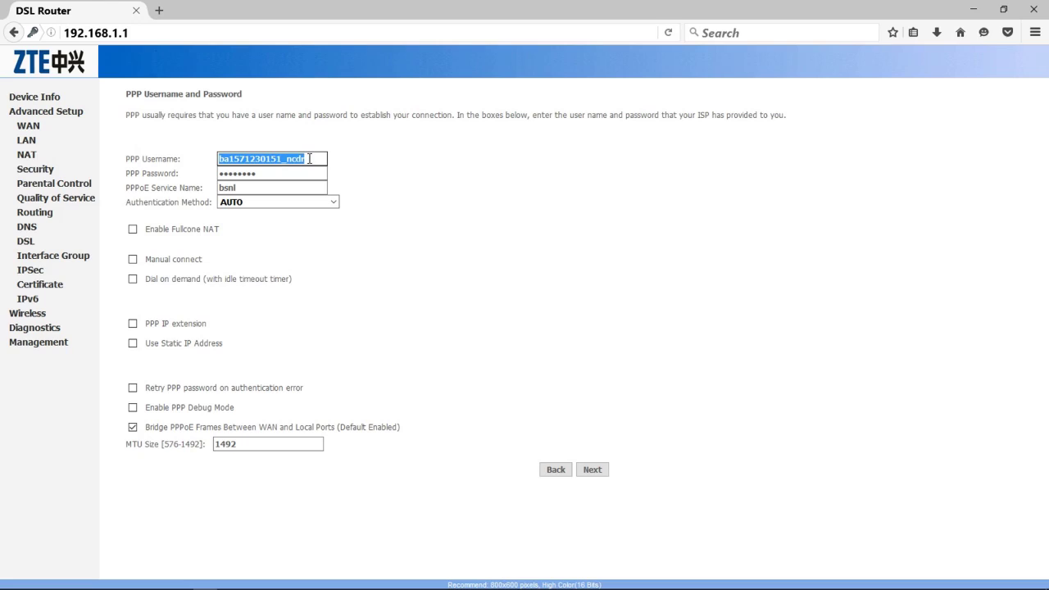
click(288, 172)
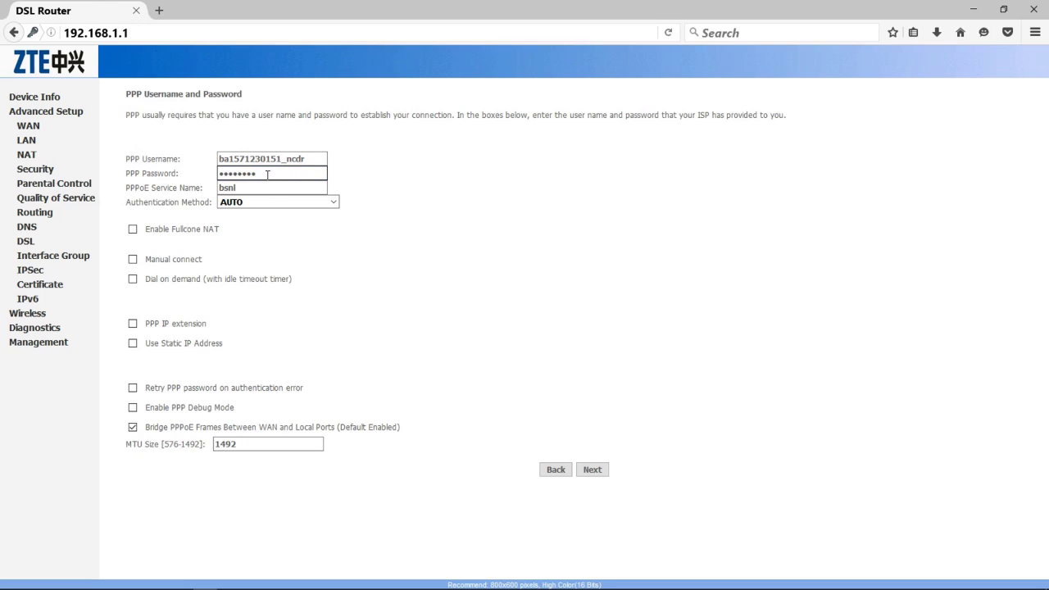
double_click(255, 173)
click(265, 173)
click(245, 187)
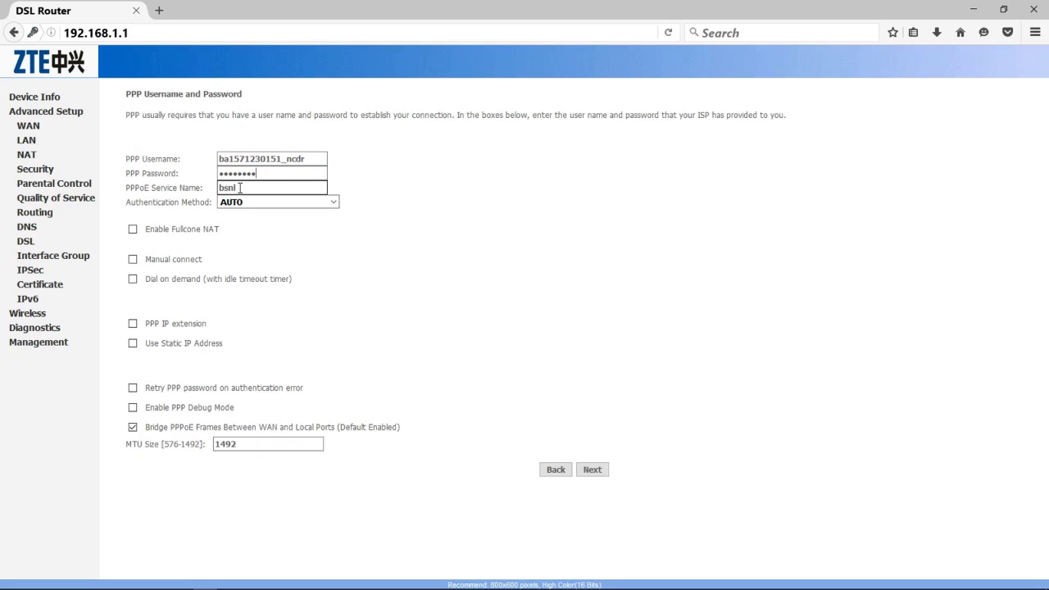
drag(238, 188, 220, 189)
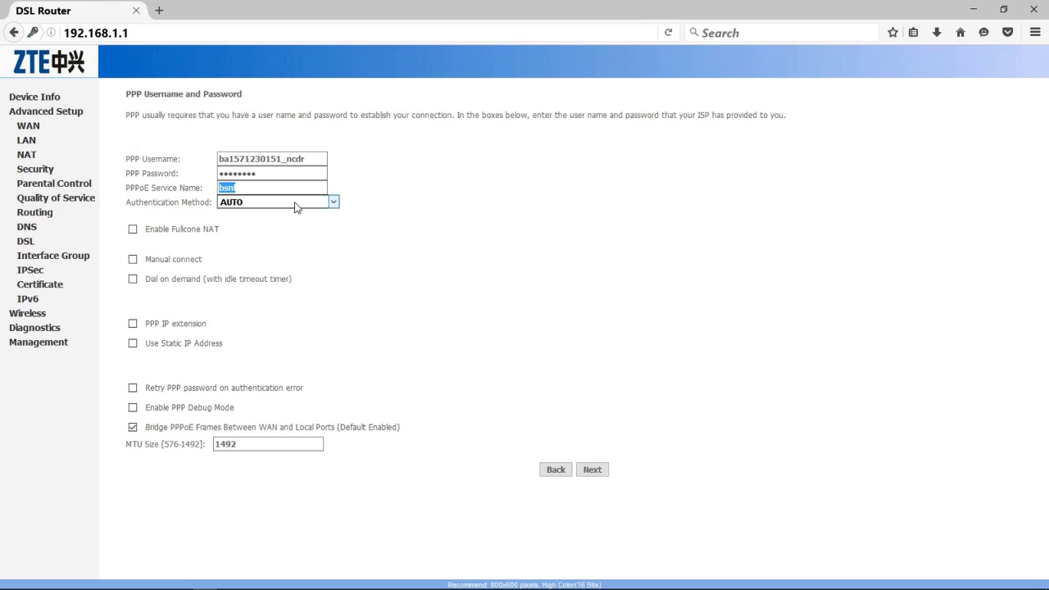
click(332, 203)
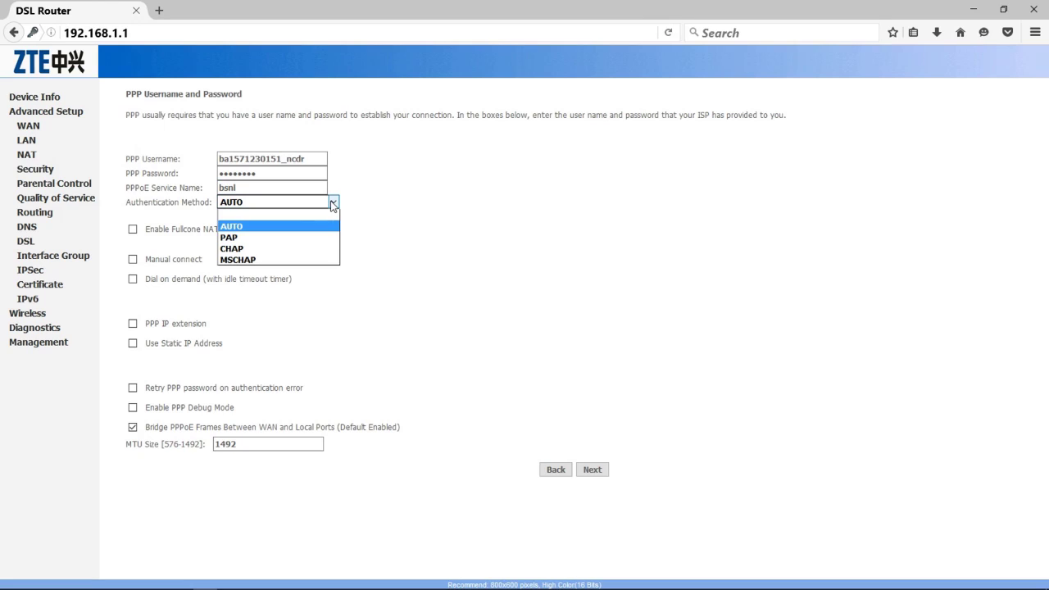
click(301, 227)
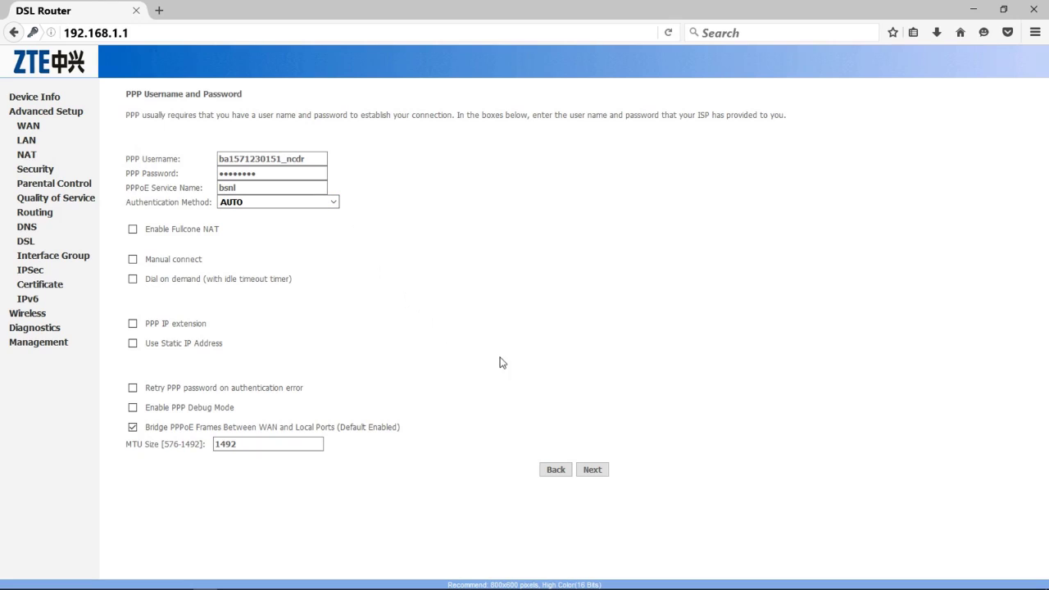
click(593, 473)
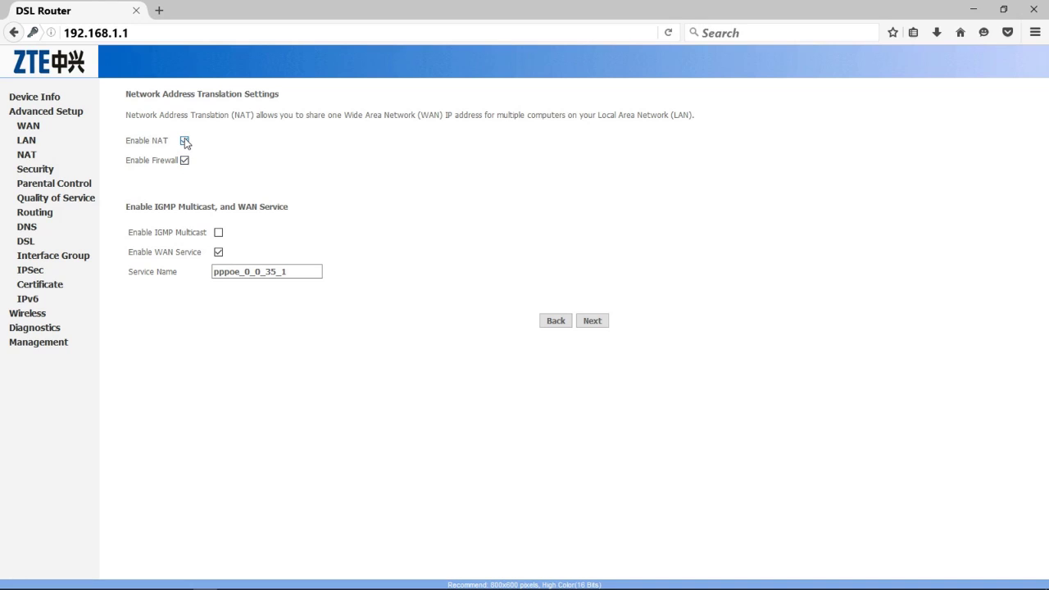
Leave NAT and Firewall enabled and save the PPPoE 0/0/35 connection from the summary
click(185, 141)
click(184, 160)
click(184, 141)
click(184, 160)
click(590, 323)
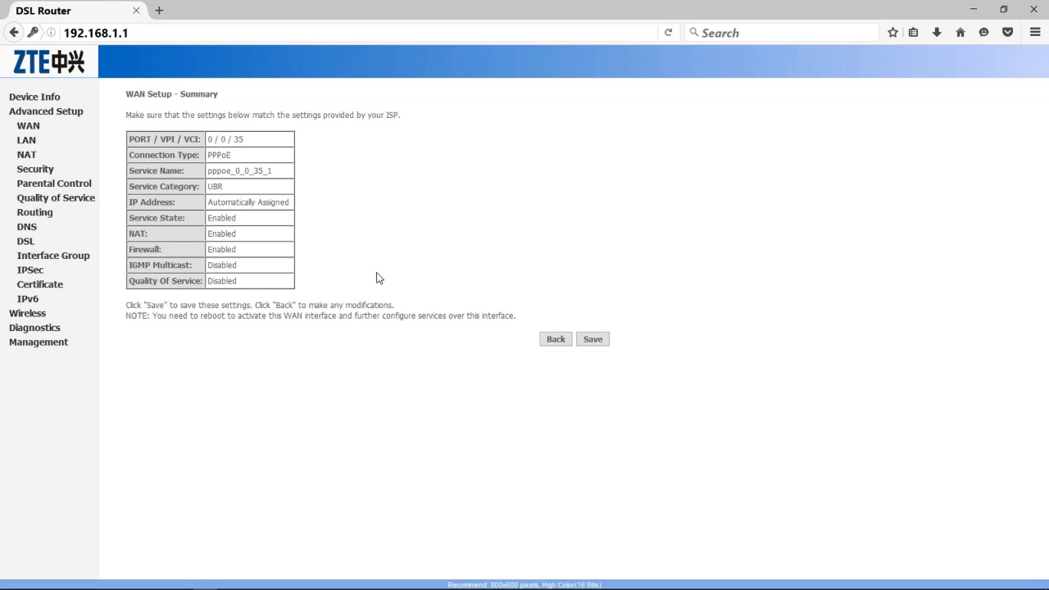
click(594, 338)
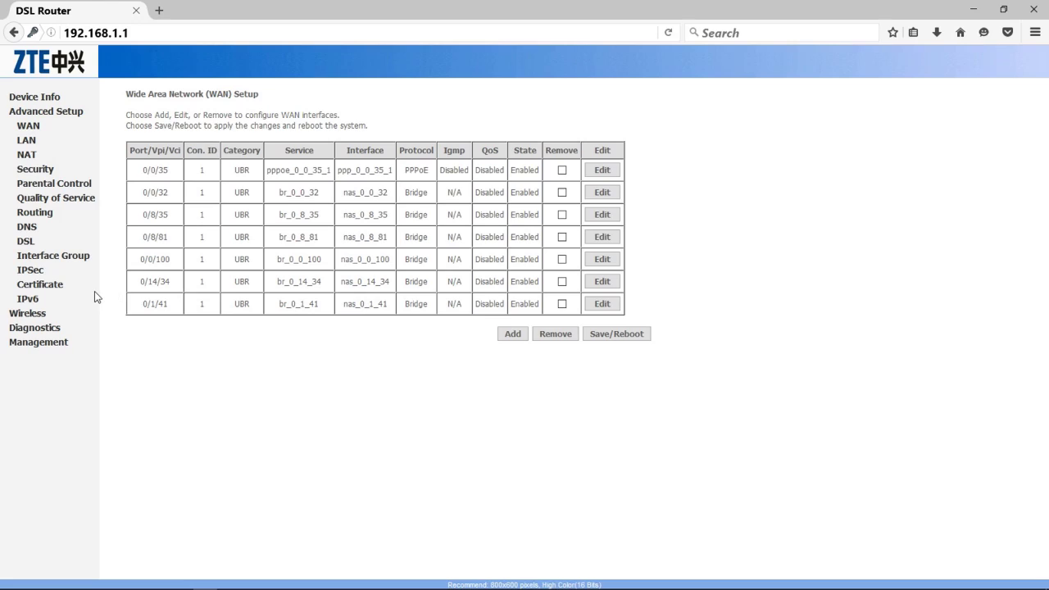
In Wireless Basic, keep the existing SSID and INDIA as country, and apply
click(26, 313)
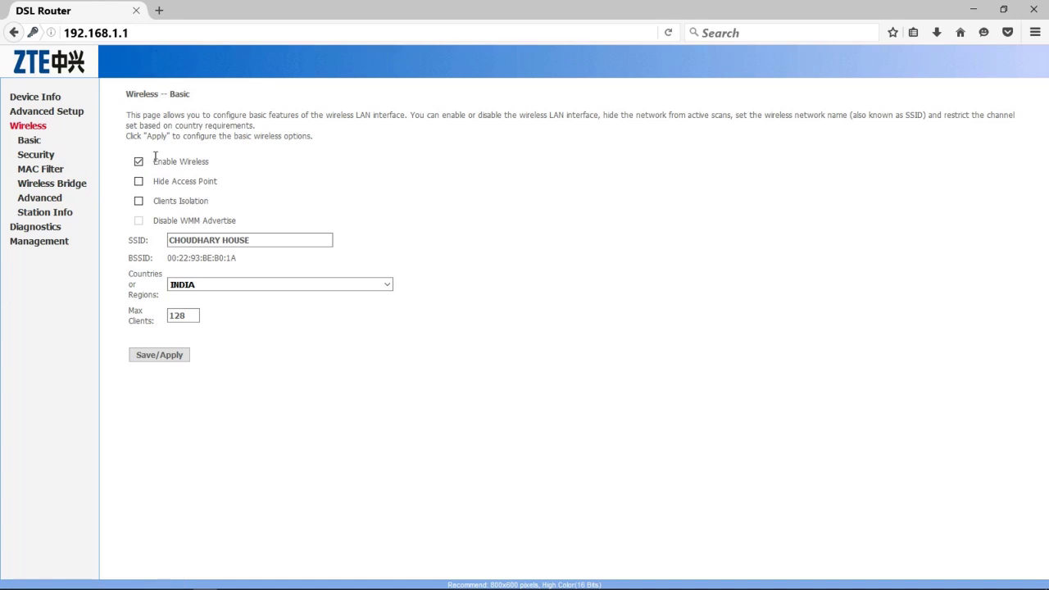
drag(152, 162, 209, 160)
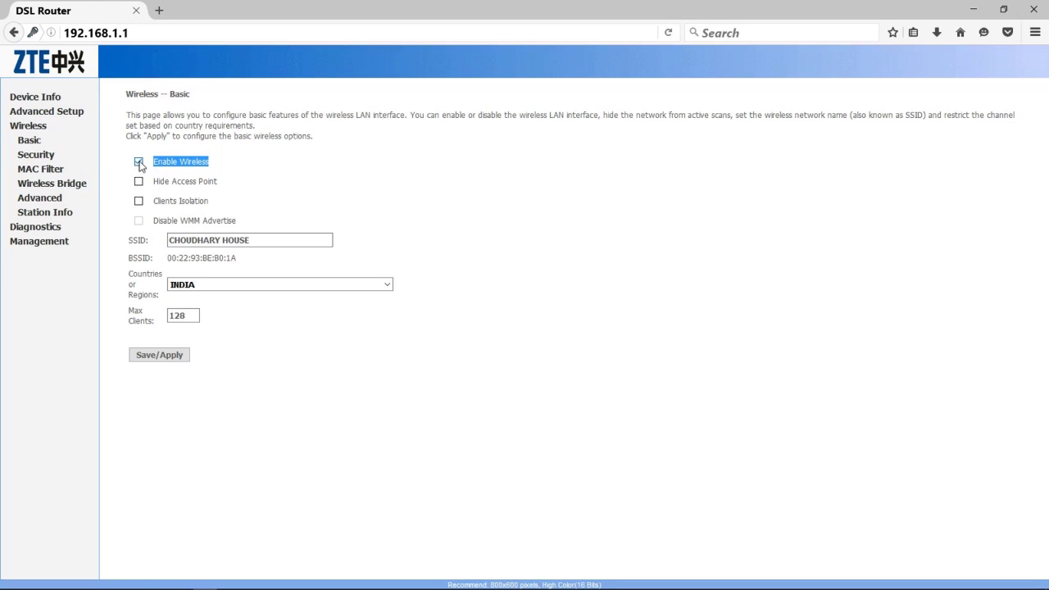
click(172, 239)
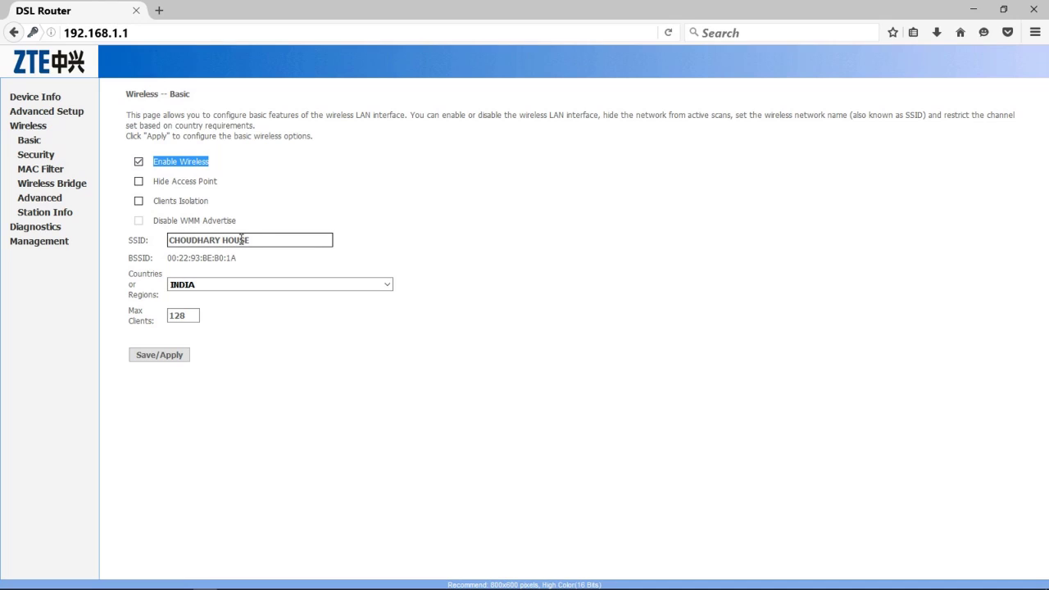
drag(250, 240, 172, 240)
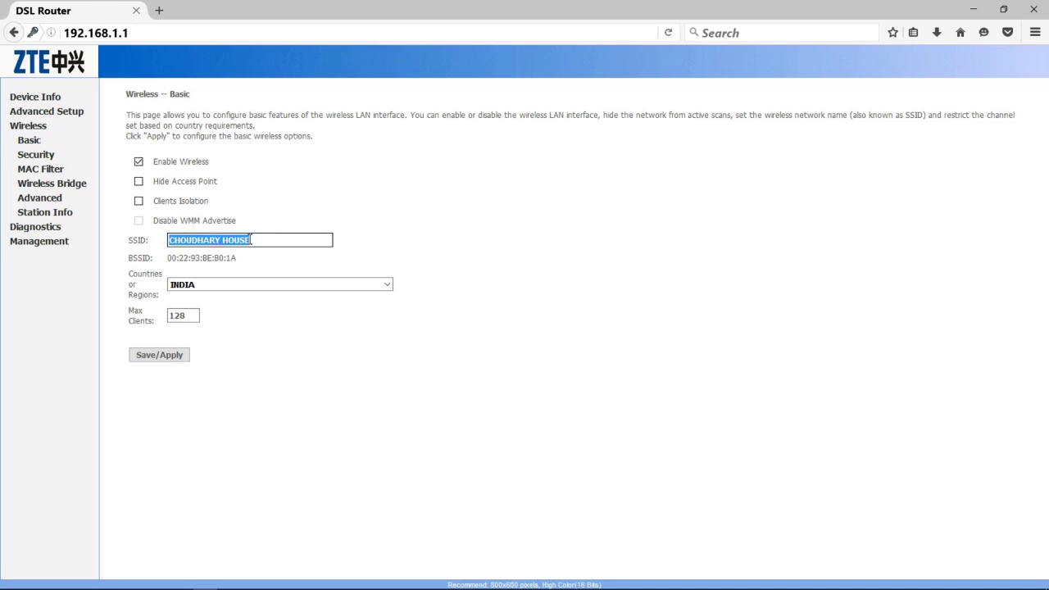
click(255, 239)
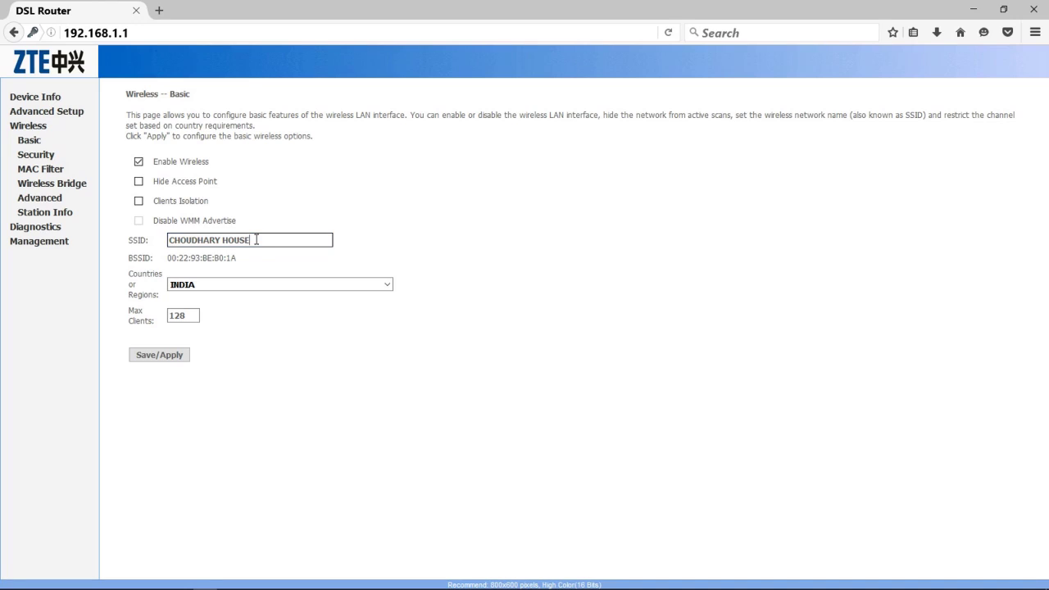
click(258, 290)
click(256, 288)
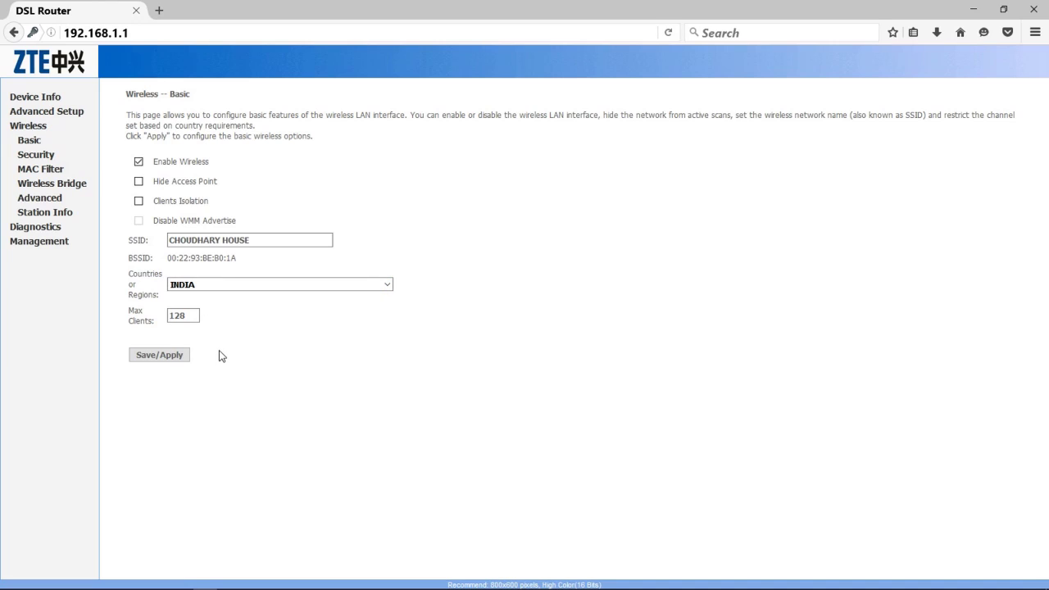
click(160, 357)
click(53, 157)
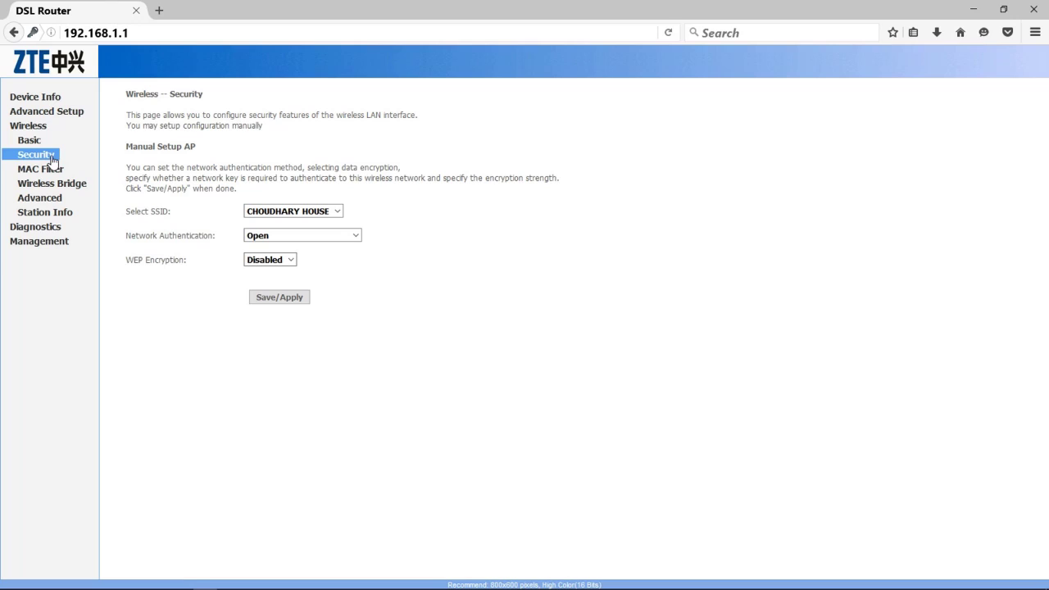
On Wireless Security, keep the current SSID selected and expand the Network Authentication list
click(338, 212)
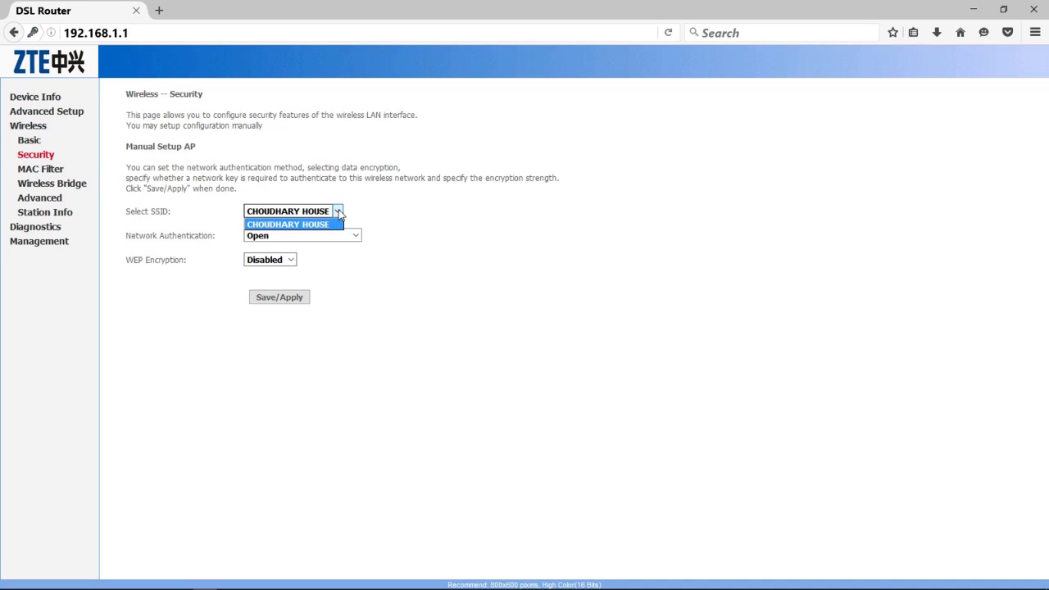
click(338, 211)
click(337, 211)
click(338, 212)
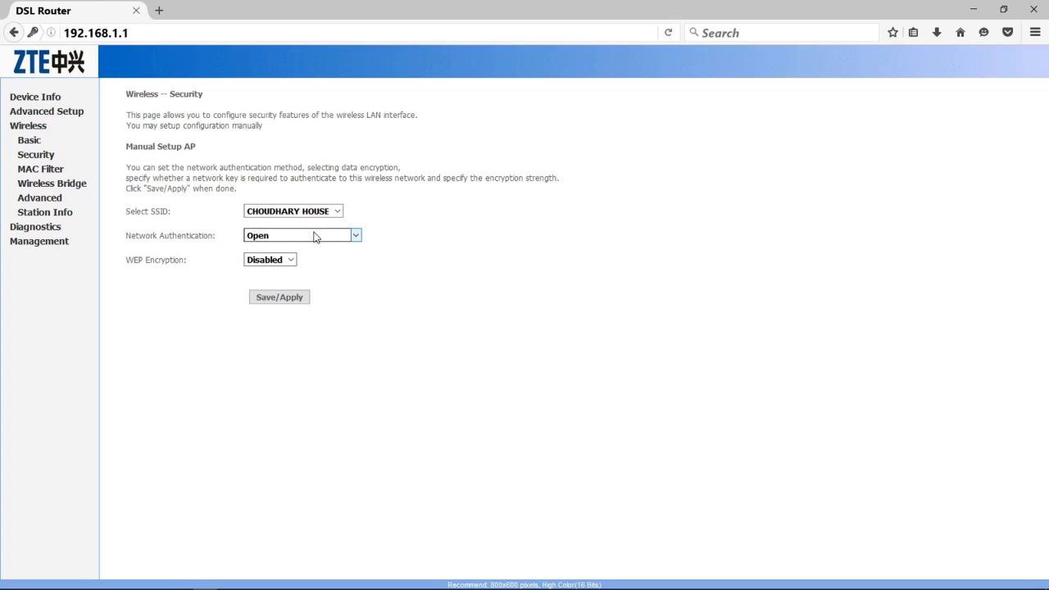
click(357, 236)
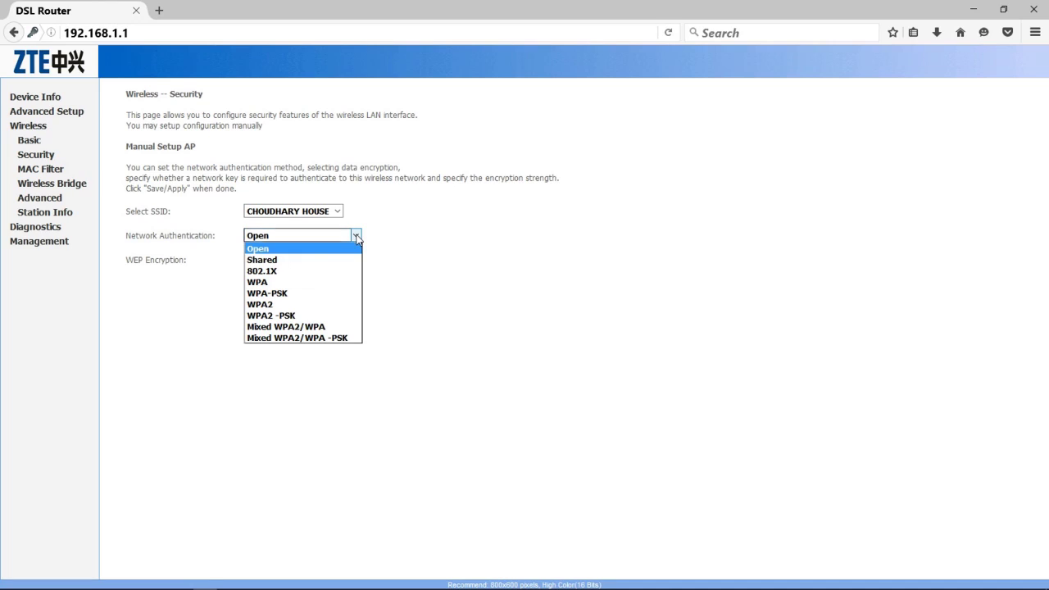
Set authentication to WPA2-PSK, enter the pre-shared key, keep AES encryption and save
click(321, 317)
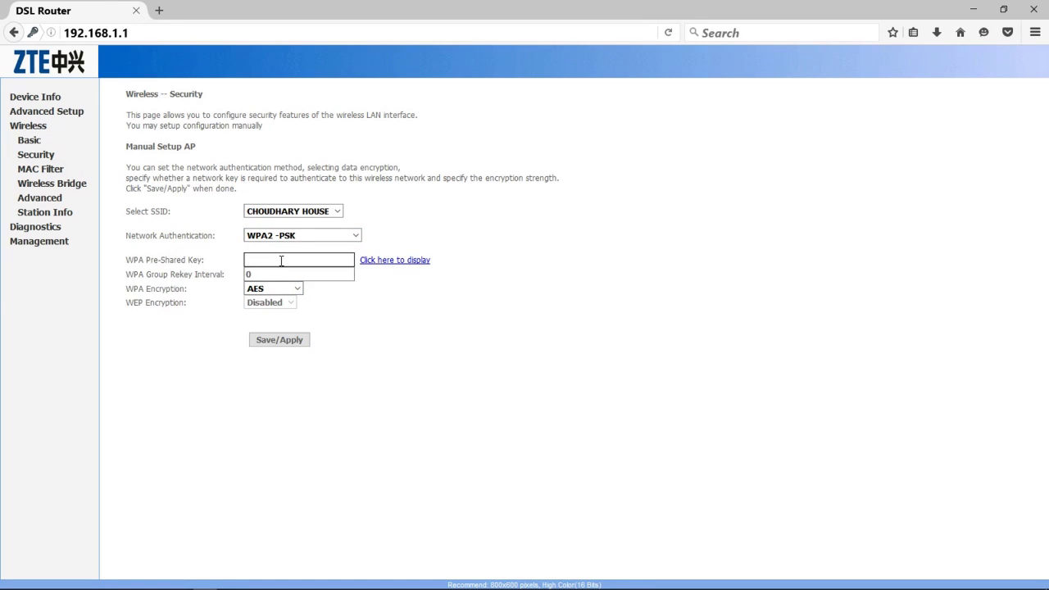
click(278, 261)
text(••••••••)
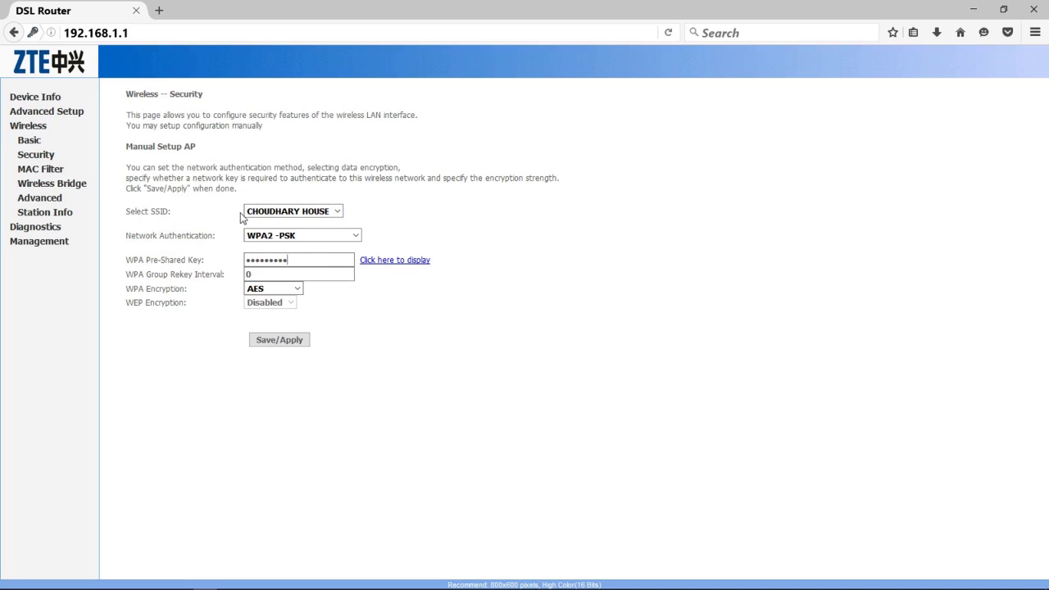
click(250, 273)
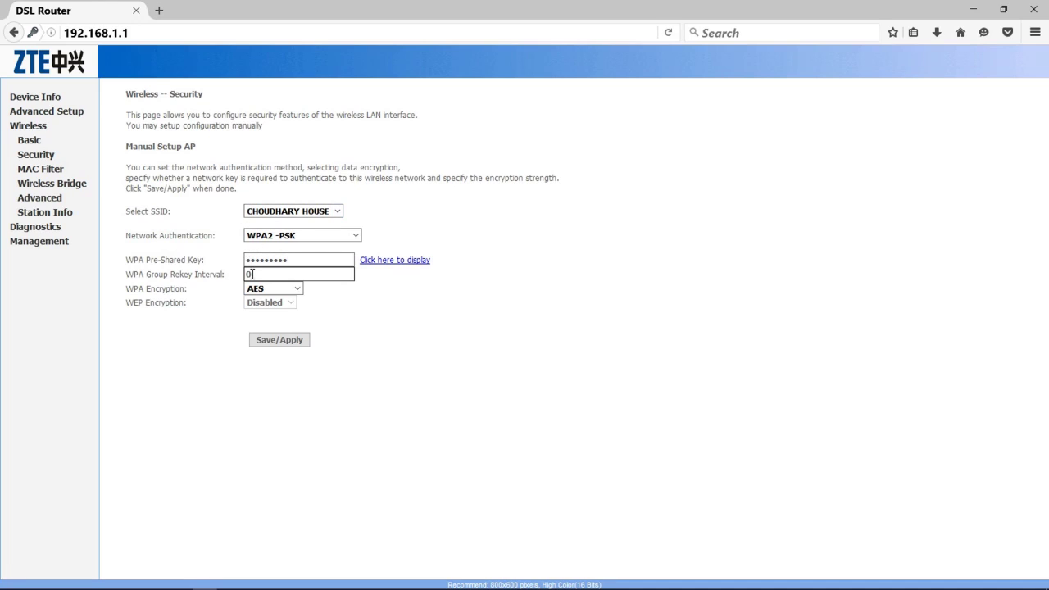
click(263, 341)
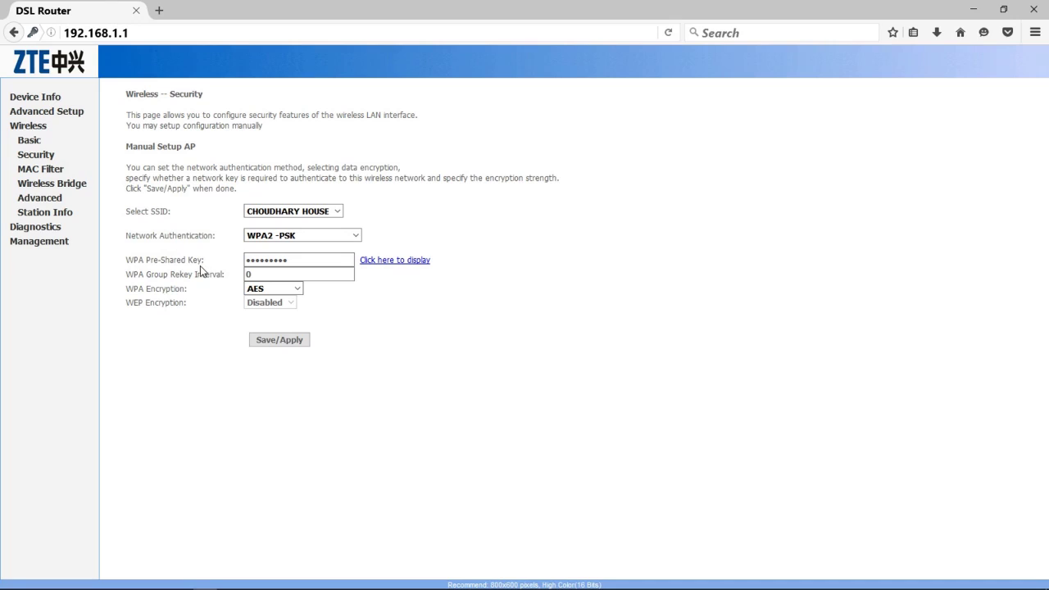
Run Save/Reboot from Management to store the configuration and restart the router, then close Firefox
click(60, 246)
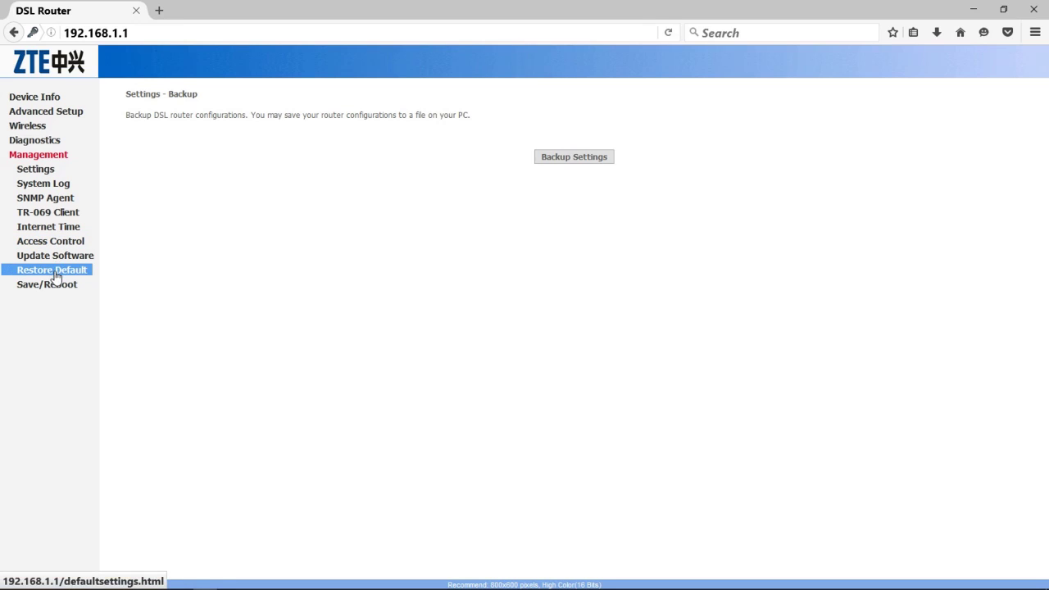
click(55, 286)
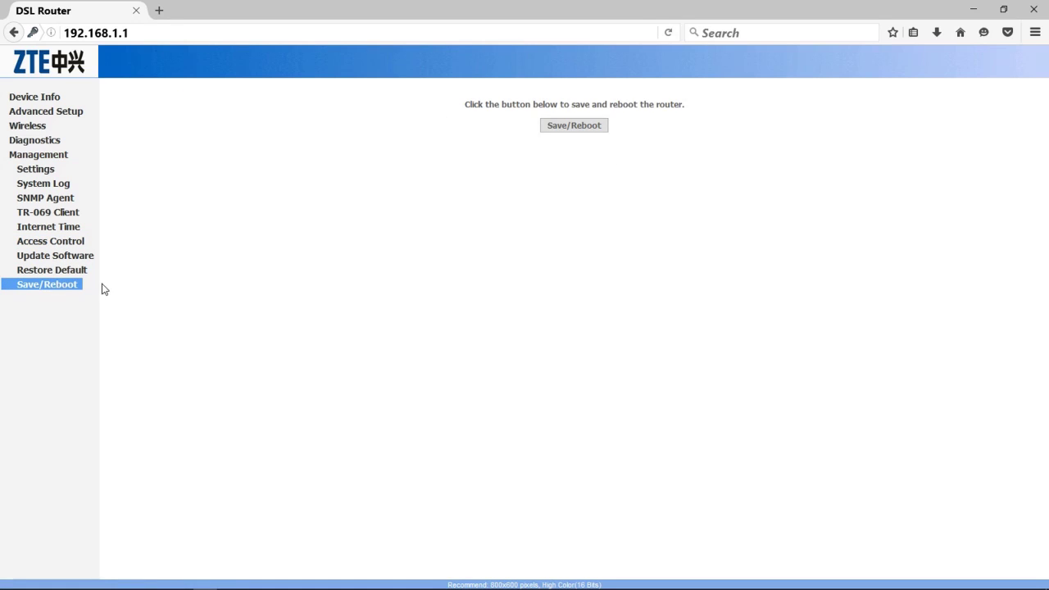
click(566, 132)
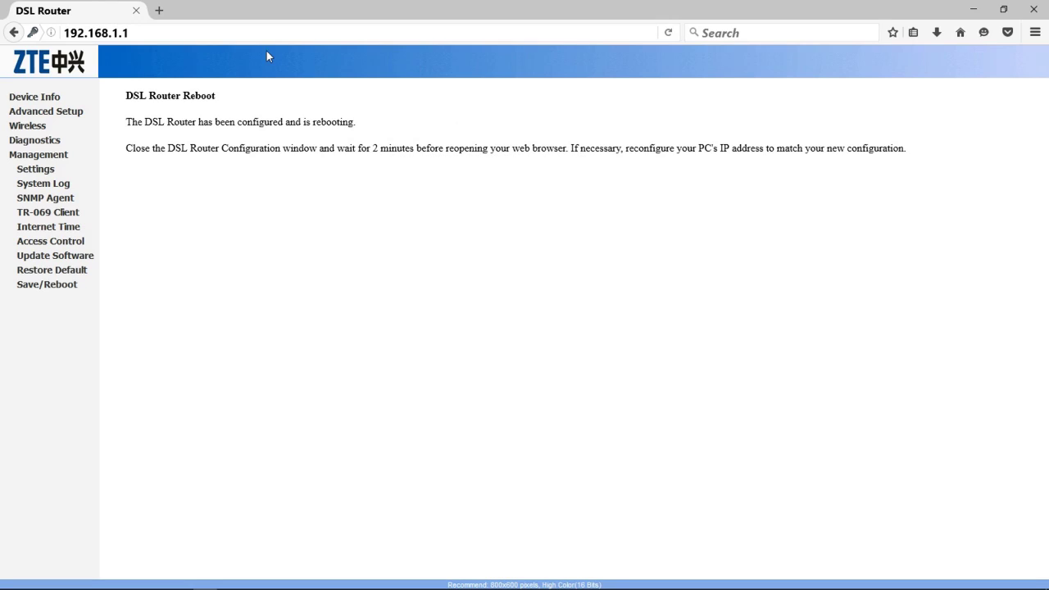
click(1034, 11)
Refresh the Windows desktop twice from its right-click menu
right_click(702, 105)
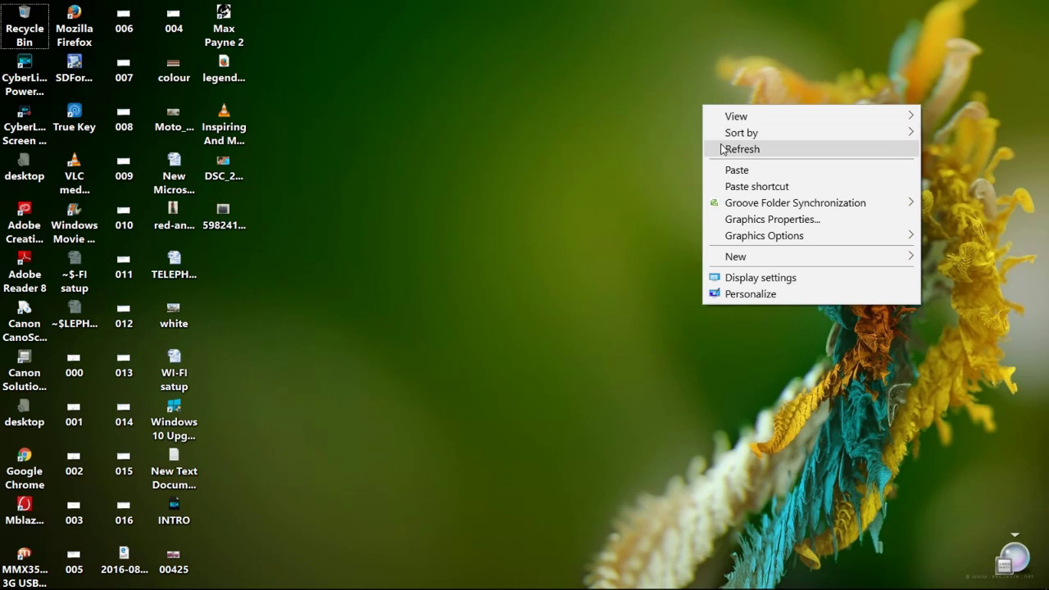
click(722, 149)
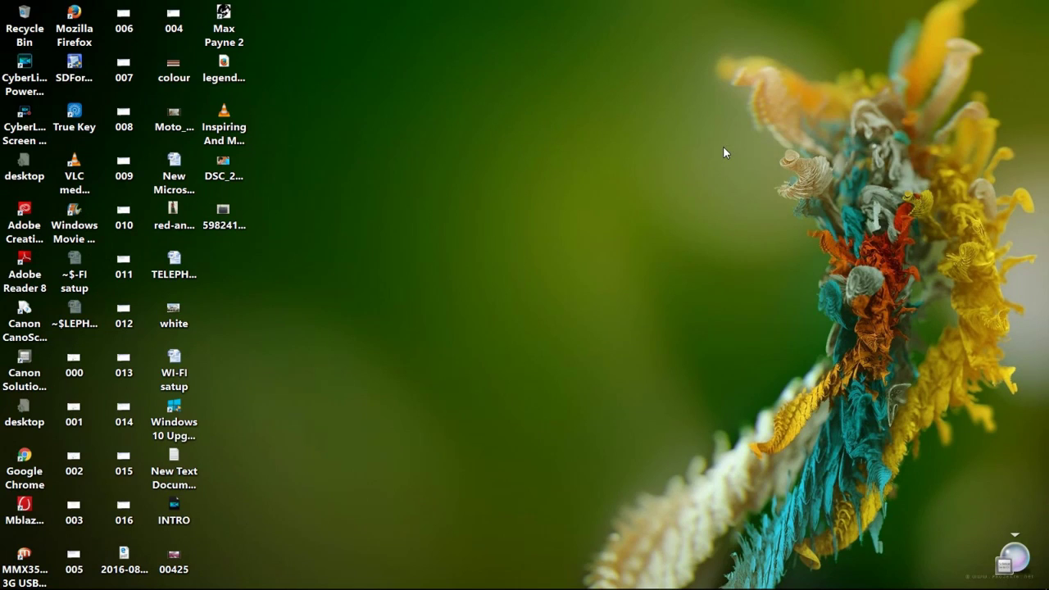
right_click(446, 253)
mouse_move(458, 270)
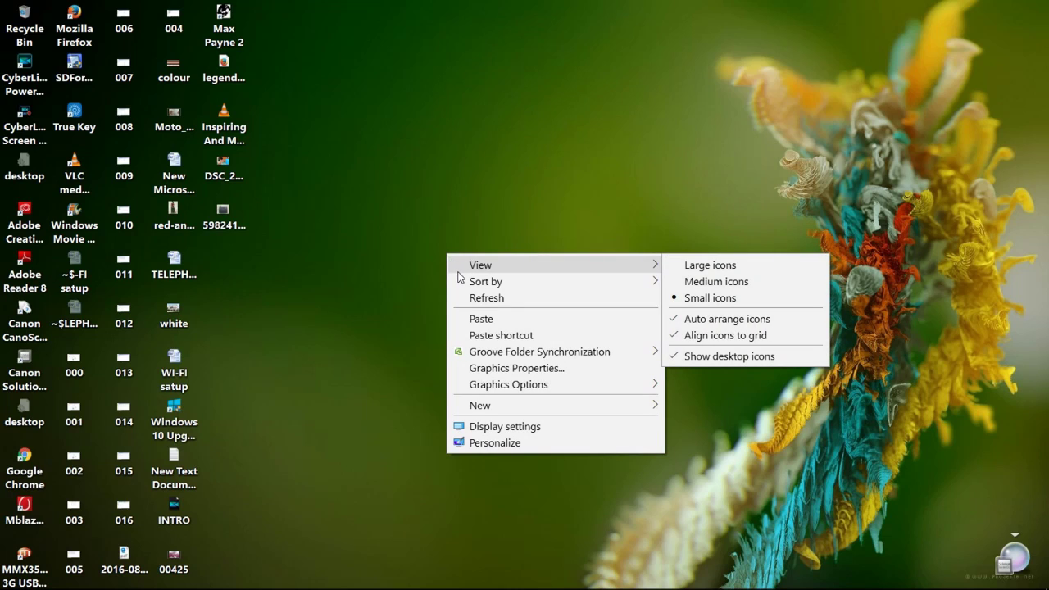
click(462, 297)
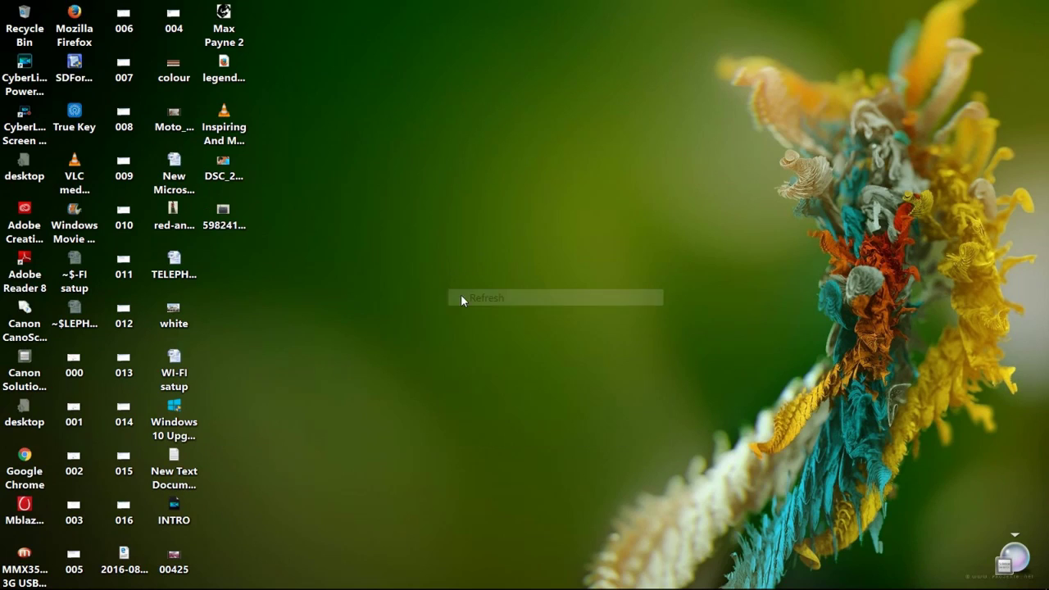